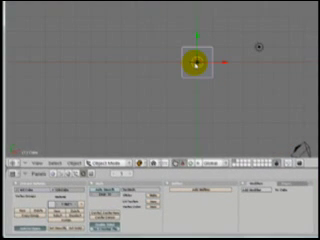
- Delete the default cube and add a text object reading 'Bits of Blender'
key("x")
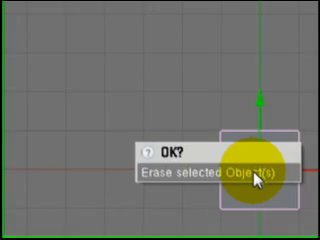
left_click(255, 177)
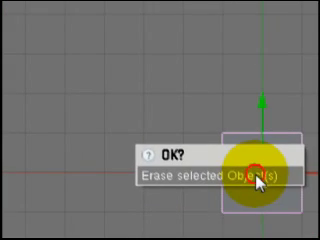
key("space")
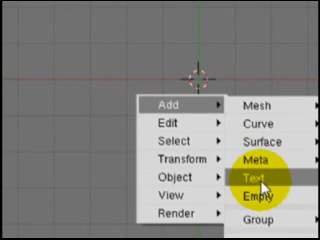
left_click(259, 180)
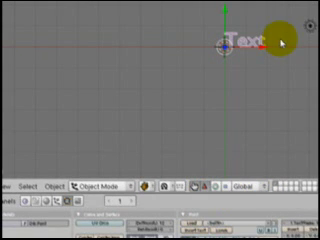
key("Tab")
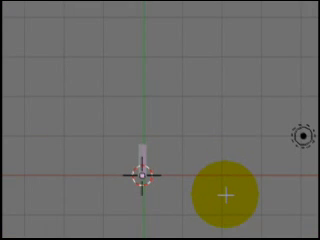
type("Bits")
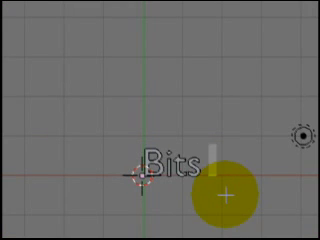
type(" of Blender")
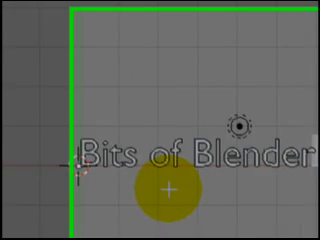
key("Tab")
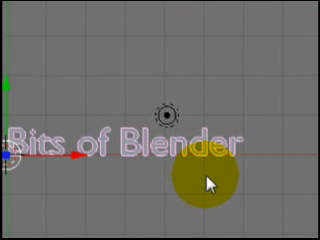
- Inspect the new text from the front and top views
mouse_move(230, 190)
middle_mouse_down()
mouse_move(265, 208)
mouse_move(250, 178)
mouse_move(235, 178)
middle_mouse_up()
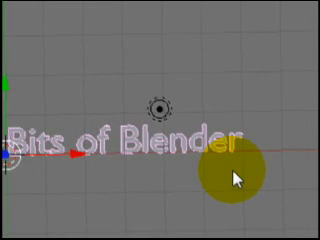
key("KP_1")
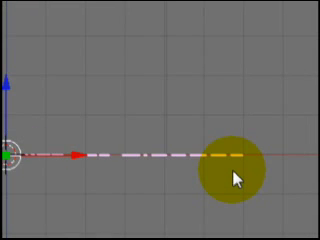
key("KP_7")
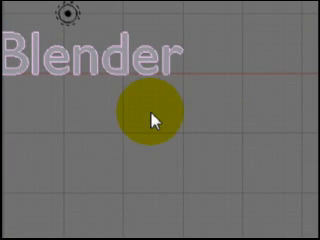
left_click(165, 125)
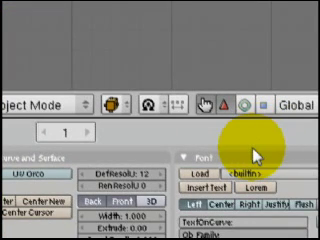
- Load comic.ttf from C:\Windows\Fonts\ as the text's font
left_click(256, 175)
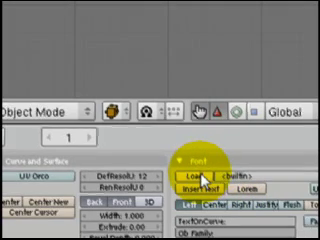
left_click(200, 175)
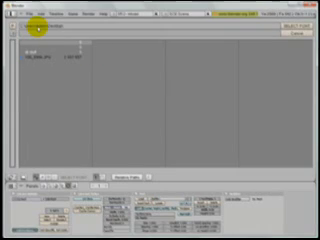
left_click(20, 26)
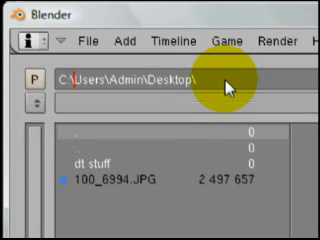
left_click_drag(213, 80, 74, 82)
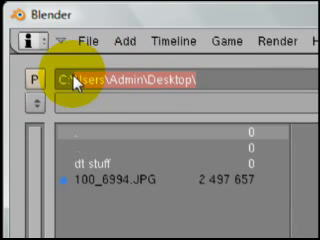
key("BackSpace")
type("C:\\Windows\\Fonts")
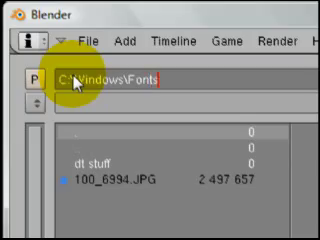
key("Return")
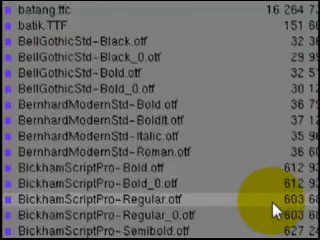
scroll(275, 208, "down", 5)
scroll(275, 208, "down", 5)
scroll(275, 208, "down", 3)
scroll(275, 208, "down", 2)
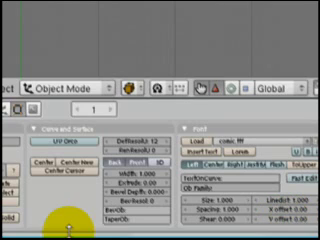
- Raise the Font panel Spacing value to spread the letters wider
left_click(247, 214)
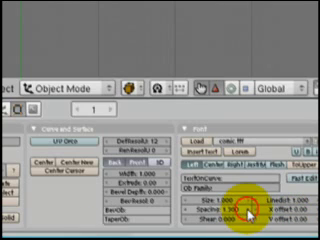
left_click(184, 211)
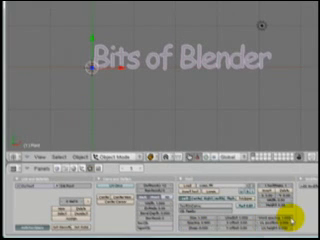
left_click_drag(291, 215, 255, 218)
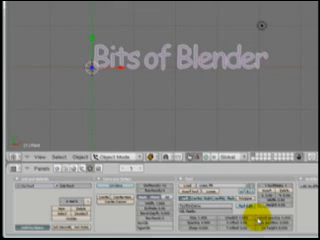
left_click_drag(292, 217, 293, 217)
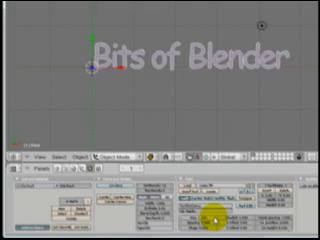
left_click(213, 220)
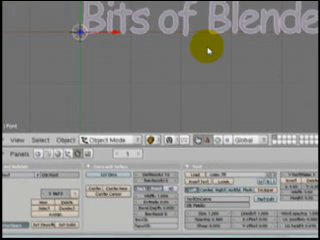
- In camera view, adjust the text's extrusion and lower its bevel depth to 0.010
key("KP_0")
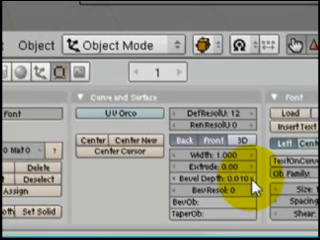
left_click(254, 180)
left_click(254, 180)
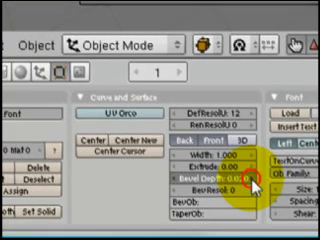
left_click(174, 180)
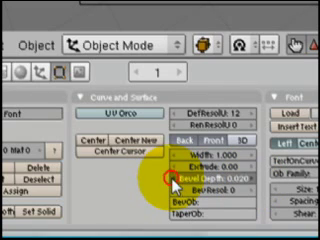
left_click(253, 172)
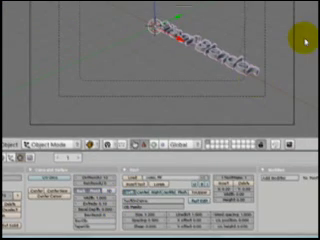
scroll(277, 45, "up", 3)
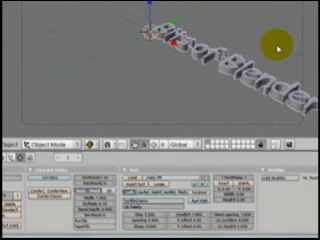
scroll(277, 45, "up", 2)
scroll(277, 45, "up", 2)
scroll(253, 70, "up", 2)
scroll(218, 42, "up", 3)
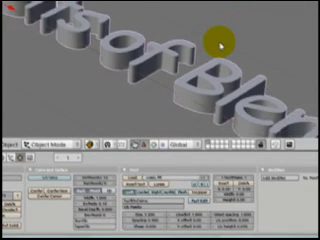
scroll(218, 42, "up", 1)
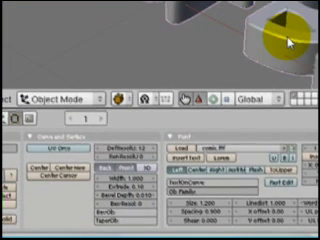
scroll(261, 37, "down", 2)
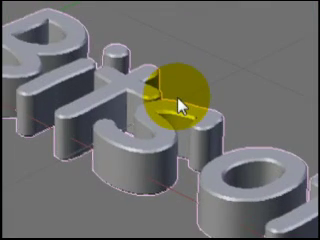
- From top view, add a Path curve at the origin
key("KP_7")
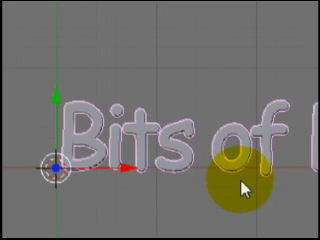
key("space")
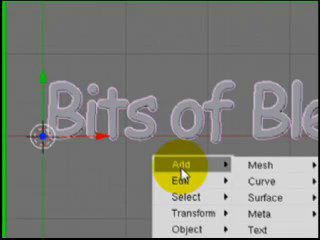
mouse_move(218, 145)
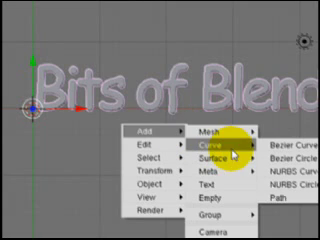
left_click(278, 200)
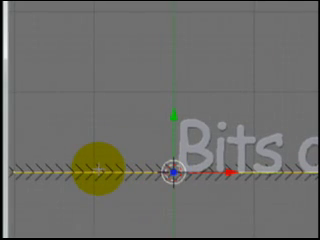
- Cancel an accidental move, then raise the path's left control point
key("g")
right_click(100, 148)
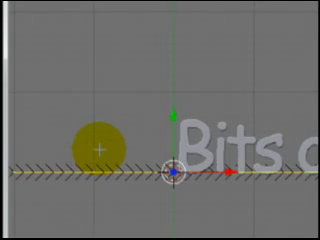
right_click(93, 170)
key("g")
left_click(103, 80)
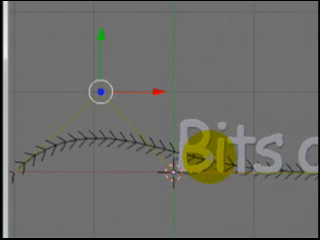
- Raise the right and middle control points to complete the arch, then leave Edit Mode
right_click(253, 172)
key("g")
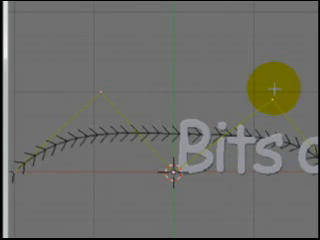
left_click(268, 88)
right_click(172, 170)
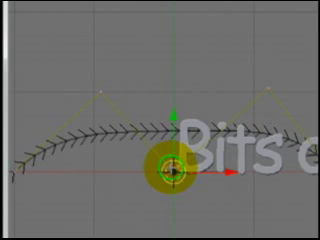
key("g")
left_click(162, 105)
key("Tab")
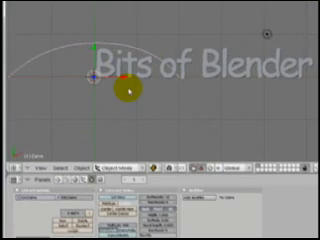
- Set the Bits of Blender text's TextOnCurve to the arched path
right_click(205, 75)
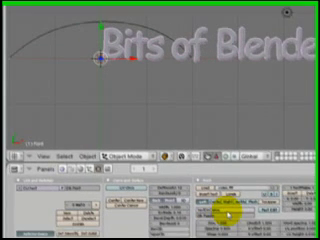
left_click(225, 212)
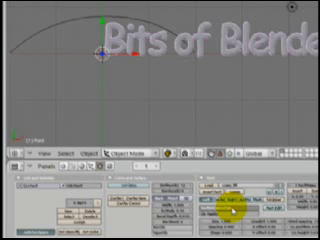
key("Return")
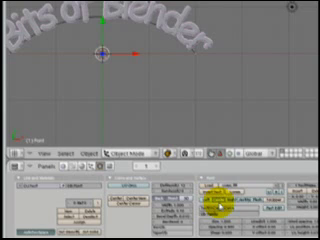
- In the path's Edit Mode, pull its end point up-right and raise a left point
right_click(196, 57)
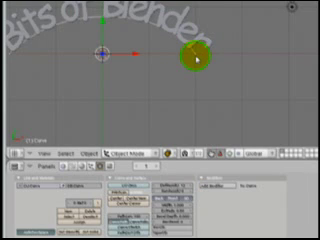
key("Tab")
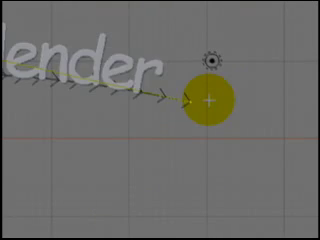
left_click_drag(100, 181, 283, 113)
right_click(65, 108)
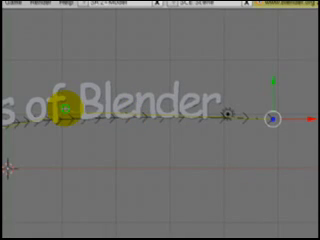
key("g")
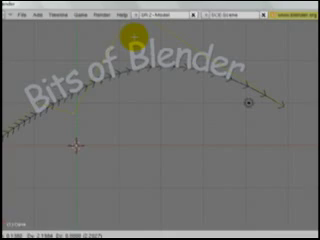
left_click(147, 50)
- Move the remaining path points and lower the right end, then return to Object Mode and deselect
key("g")
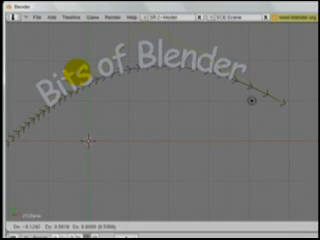
left_click(70, 52)
key("g")
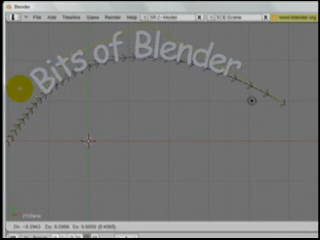
left_click(8, 90)
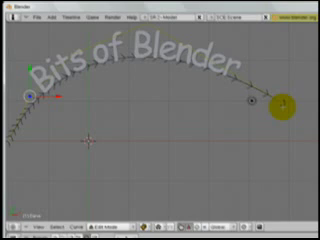
key("g")
left_click(255, 165)
key("Tab")
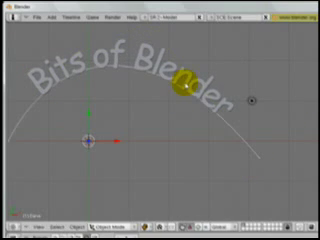
right_click(188, 80)
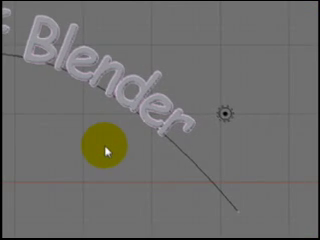